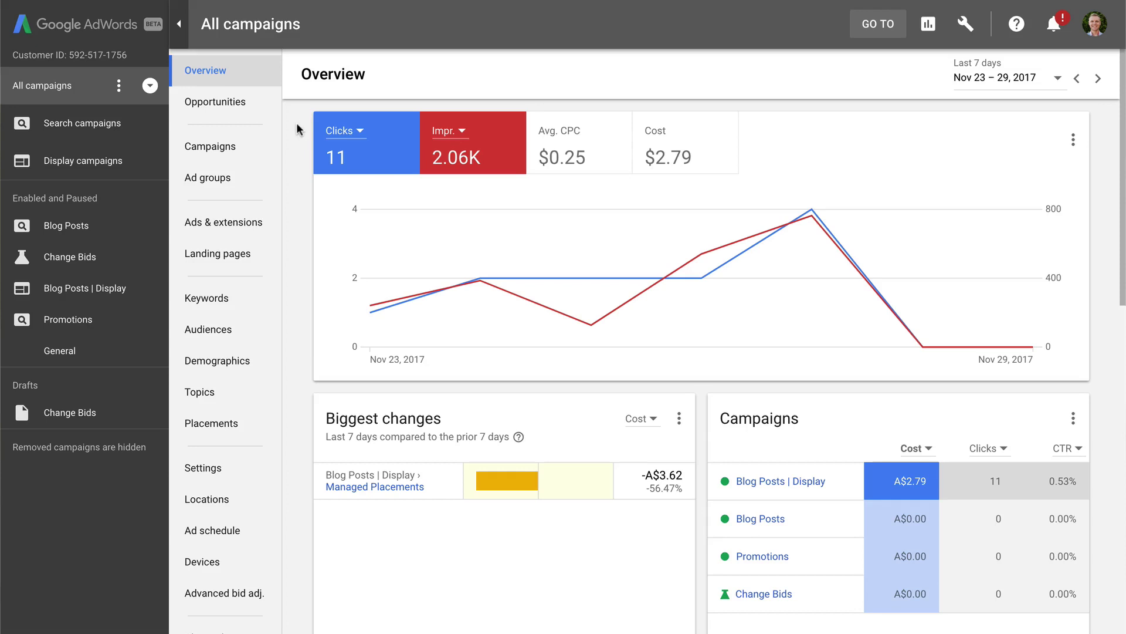
Step: Start a new text ad in the Promotions campaign's General ad group
click(95, 333)
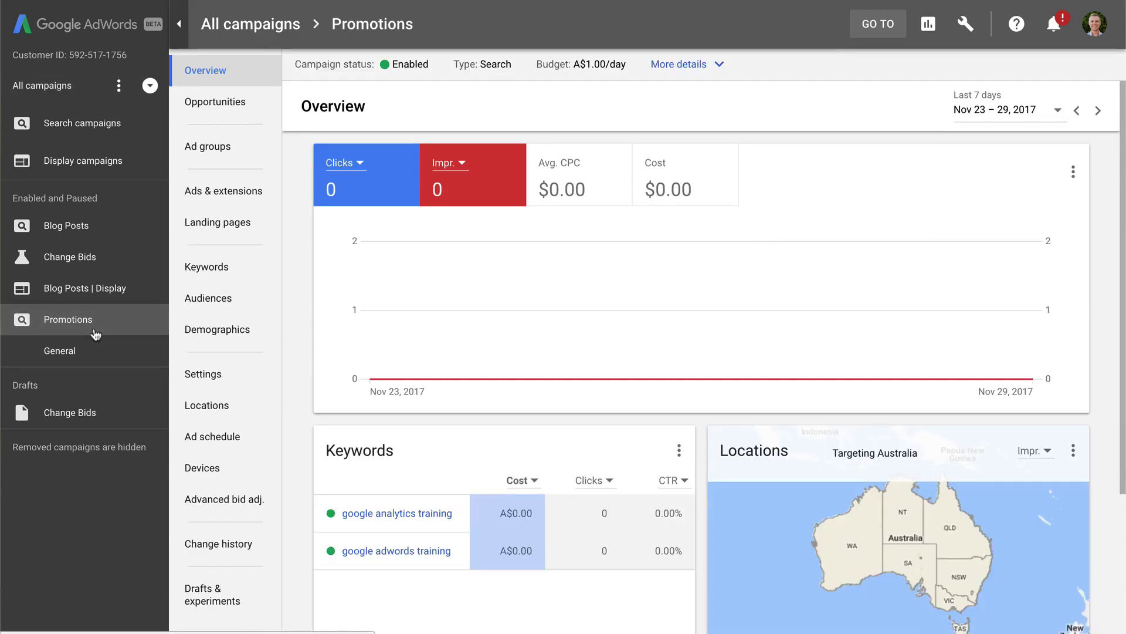
click(232, 149)
click(380, 427)
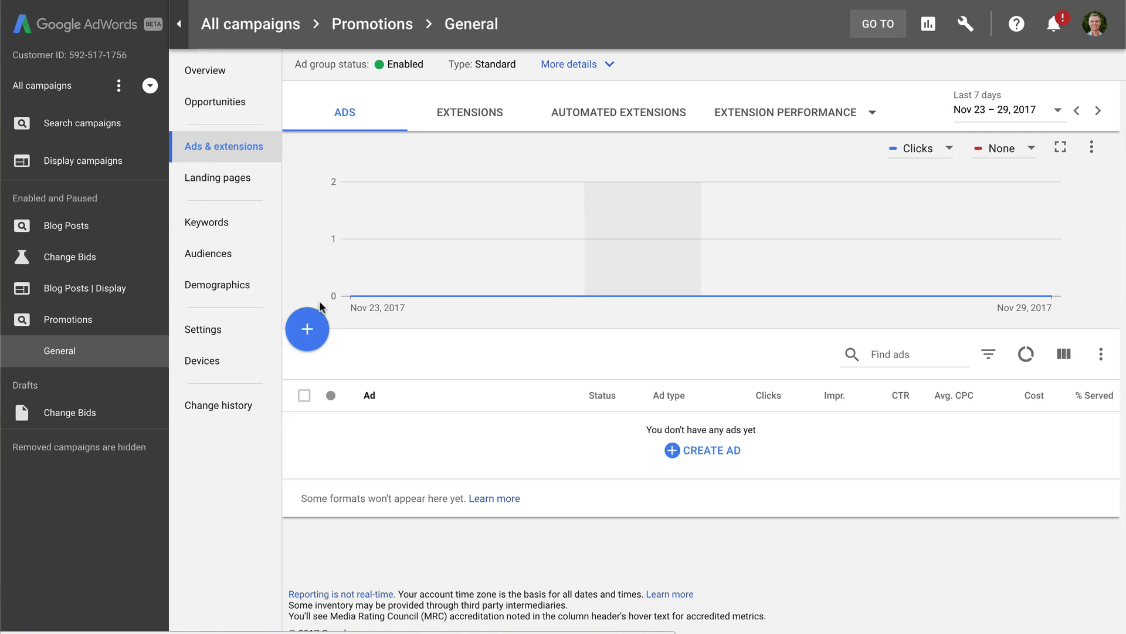
click(311, 329)
click(378, 381)
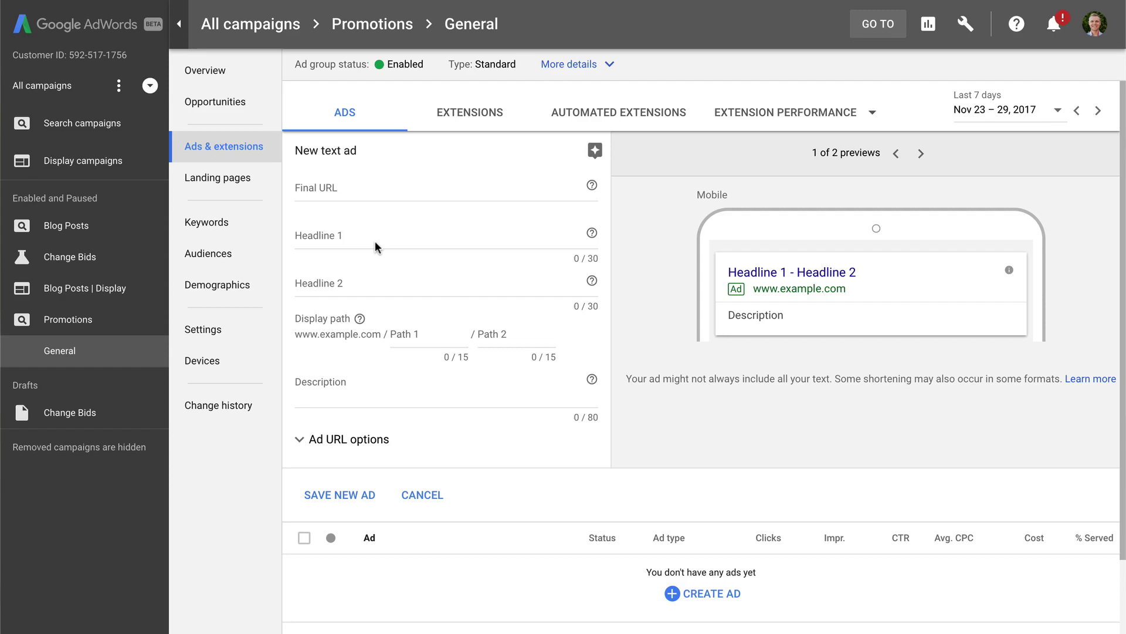
Step: Type the description 'Learn Analytics and AdWords. Sale Ends in {'
click(330, 394)
text(Learn Analytics an)
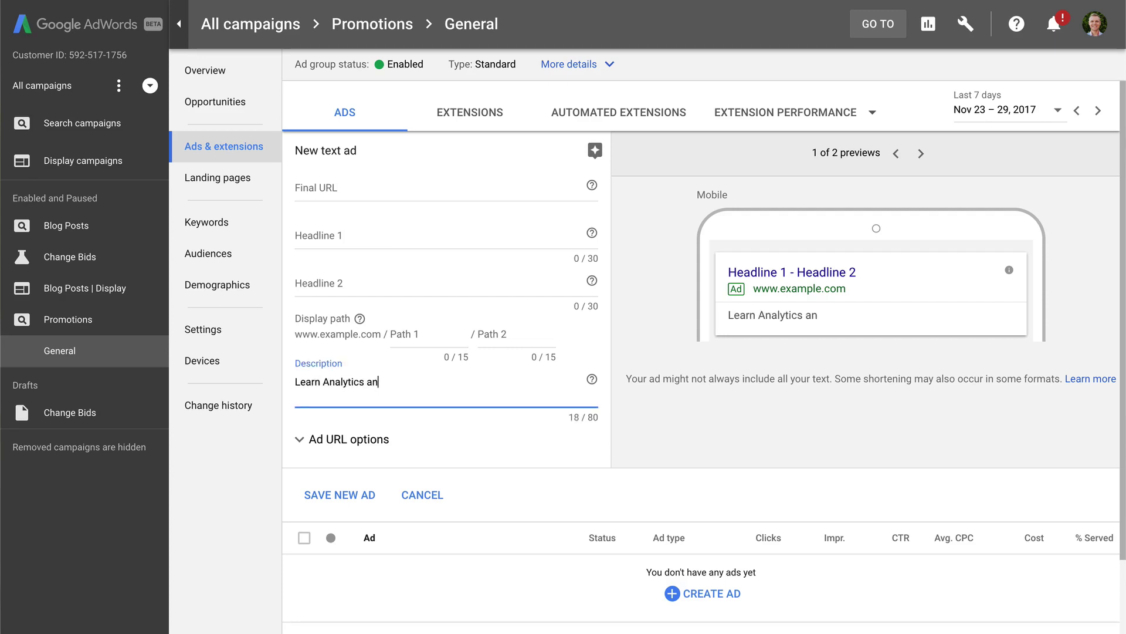
text(d AdWords. Sale Ends in )
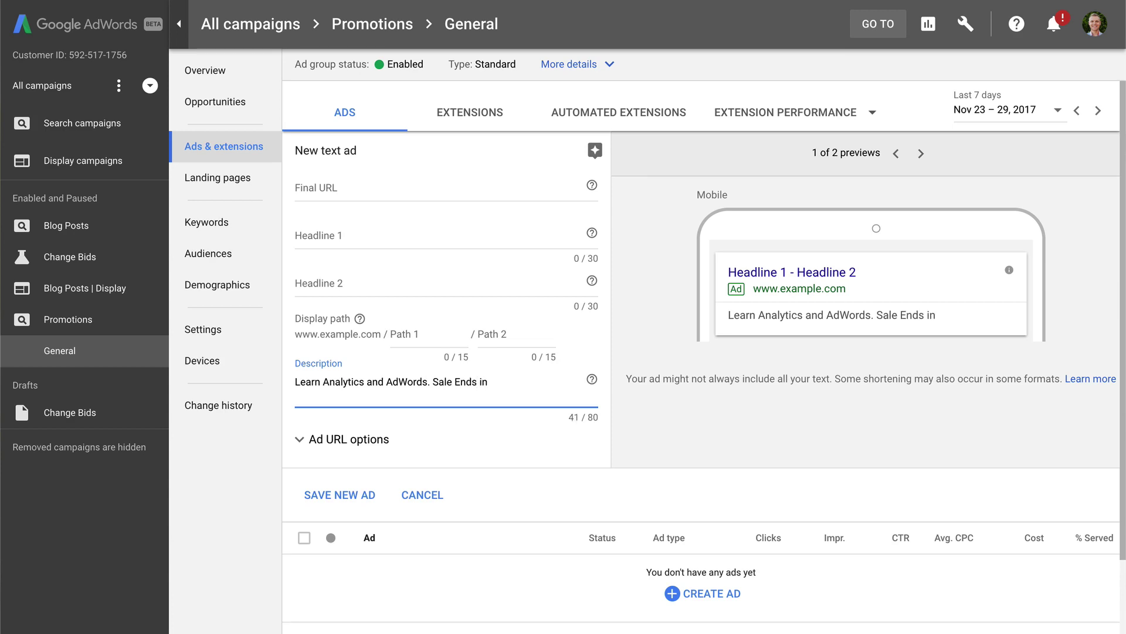
text({)
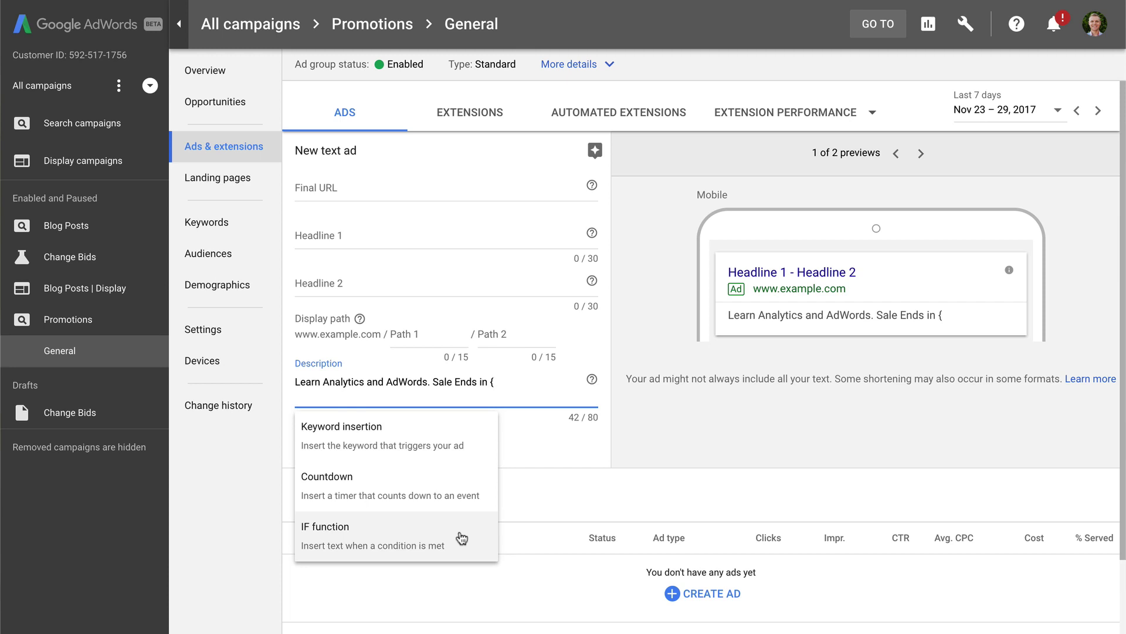
Step: Insert a countdown ending Dec 15, 2017 in the account time zone
click(432, 496)
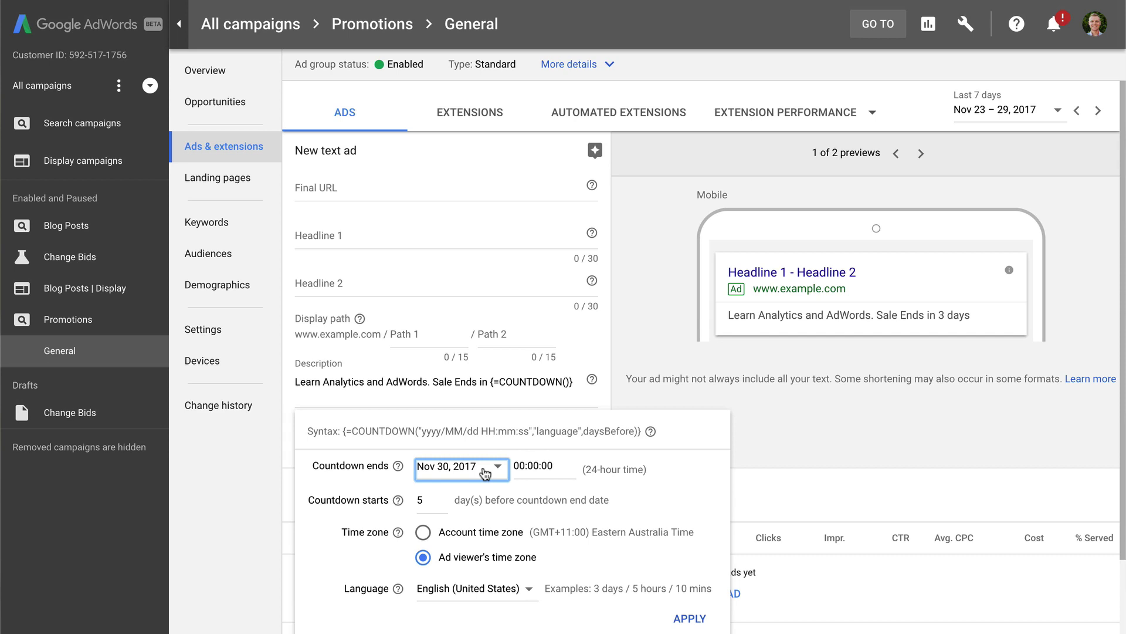
click(484, 473)
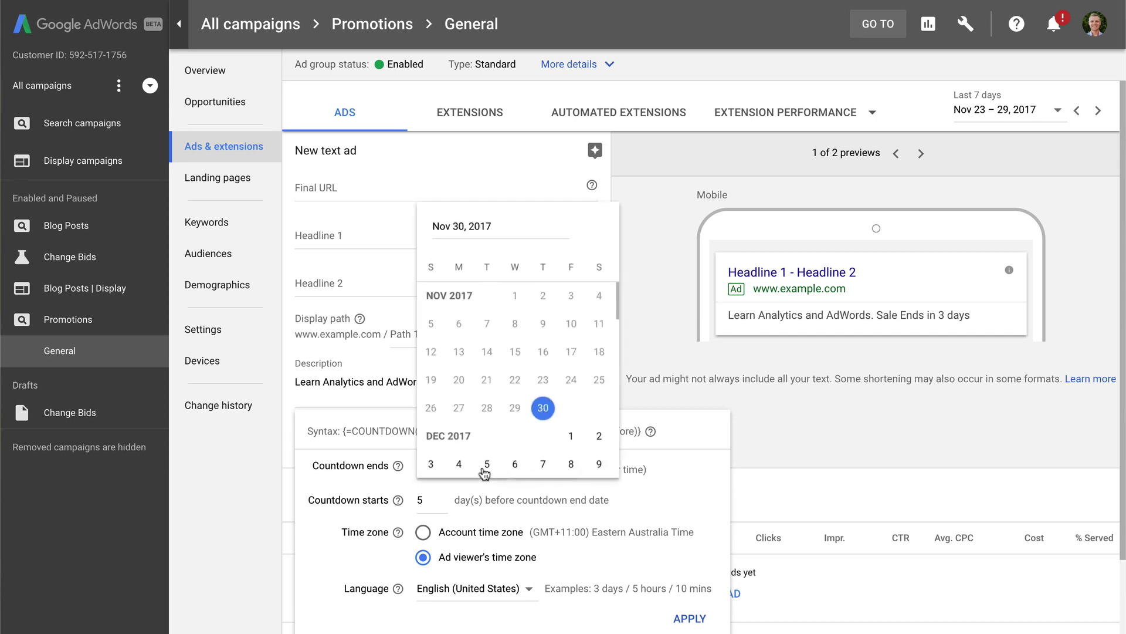
scroll(486, 410, down, 3)
click(571, 381)
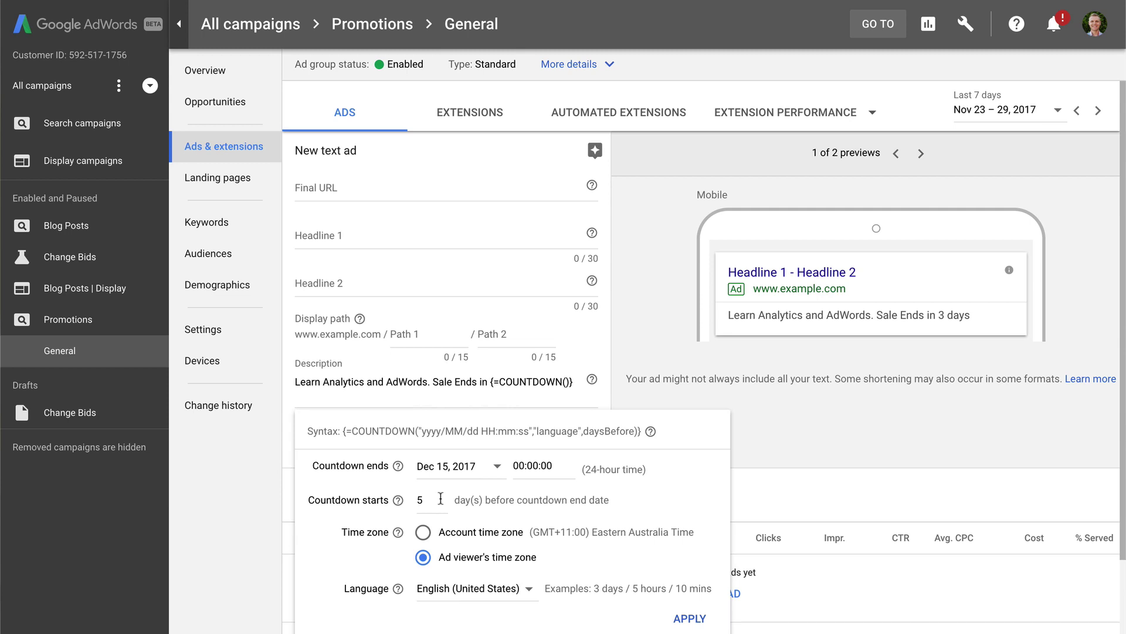
click(425, 533)
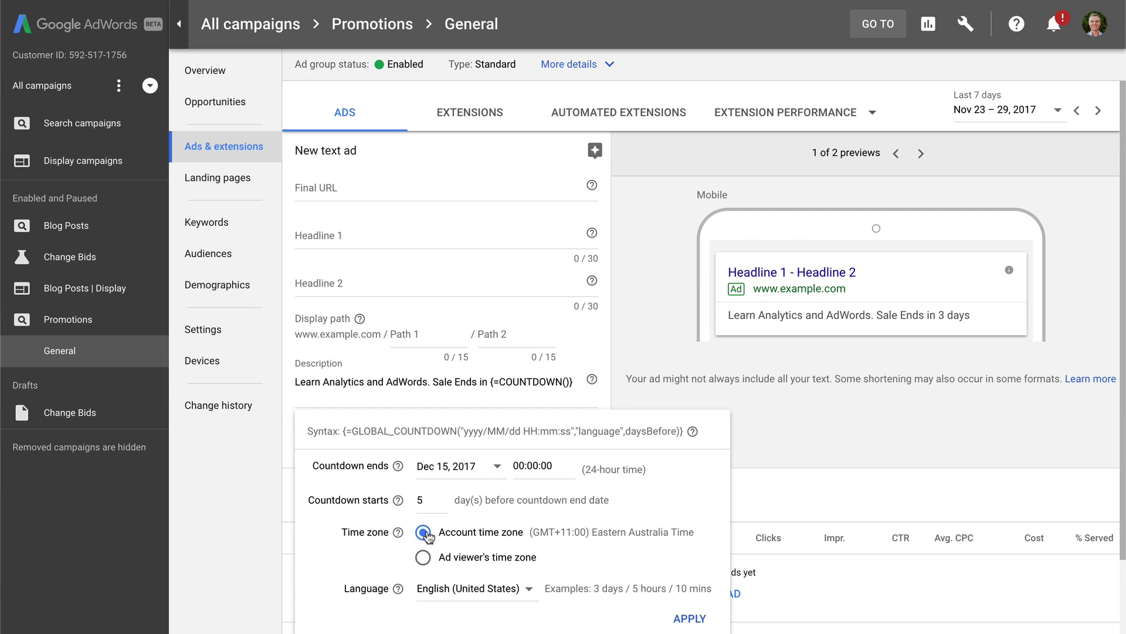
click(681, 618)
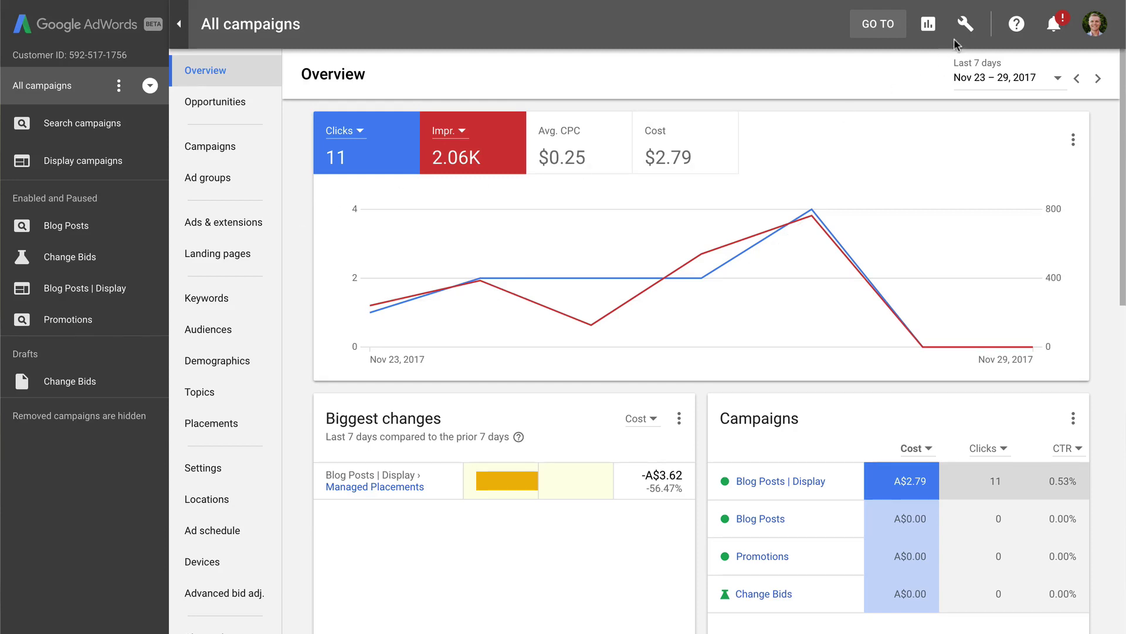
Step: Create an ad customizer data feed named Promotions using promotions.csv
click(967, 26)
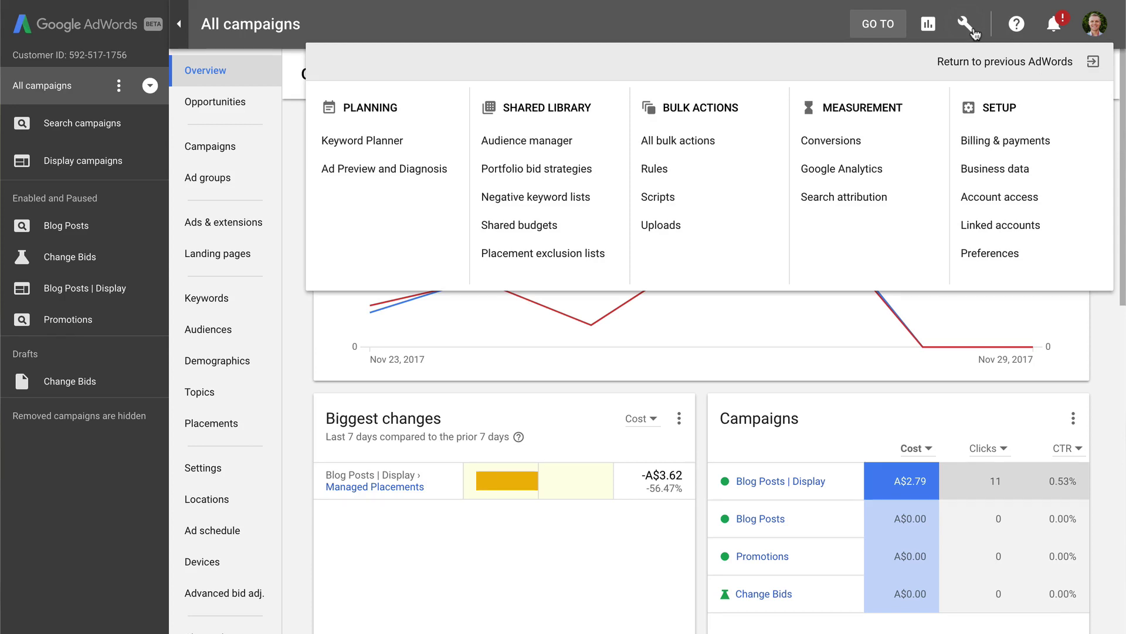
click(1029, 167)
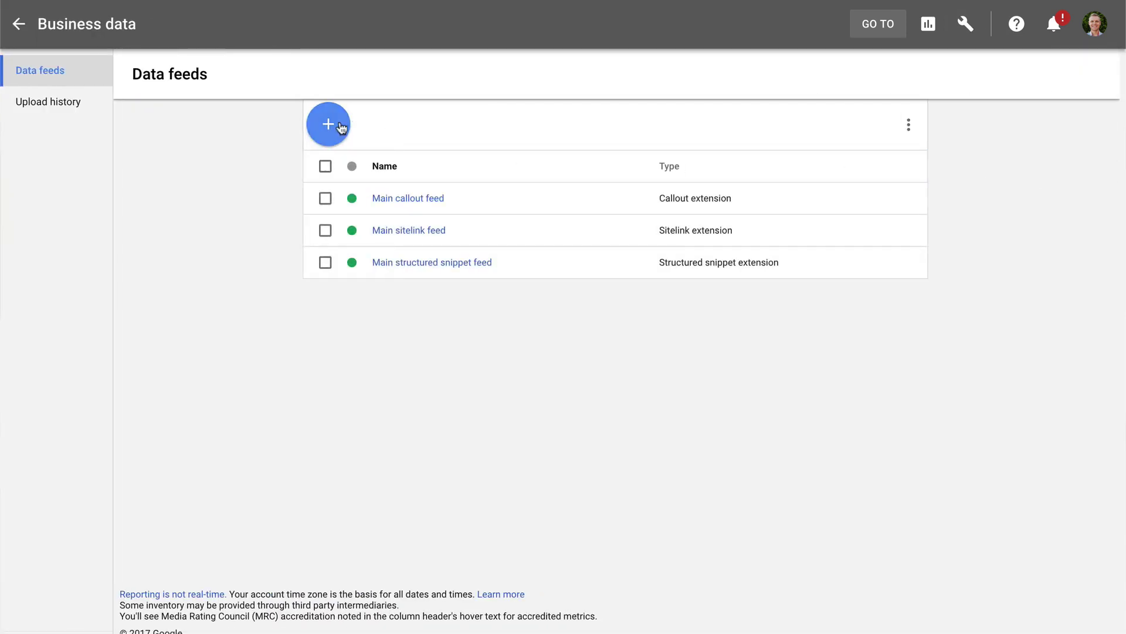
click(338, 125)
click(392, 176)
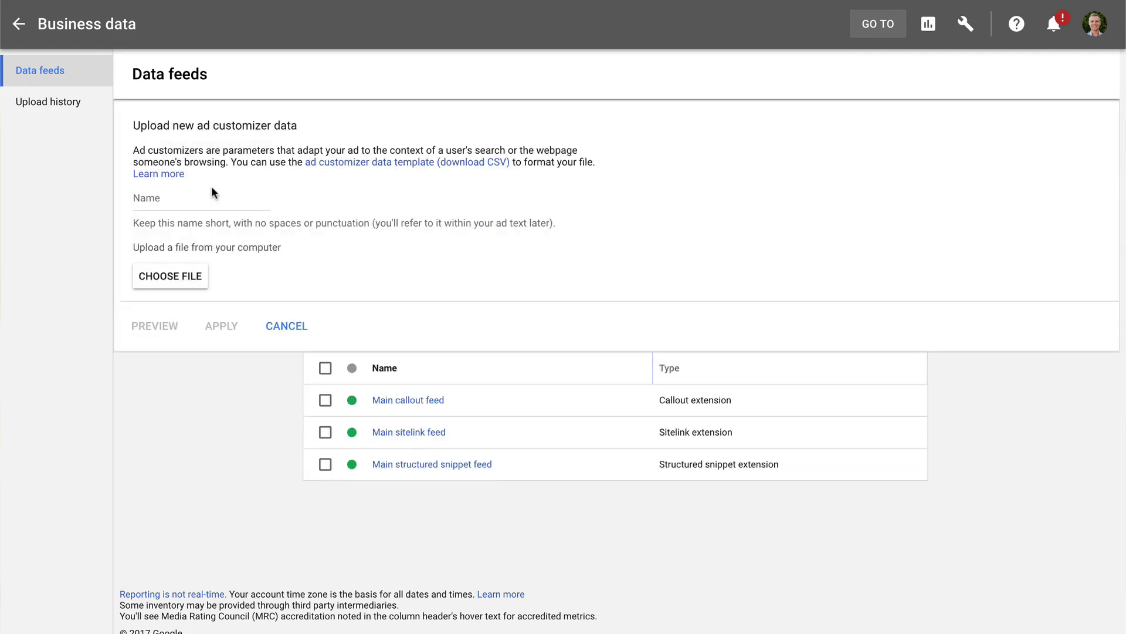
click(200, 196)
text(Promotions)
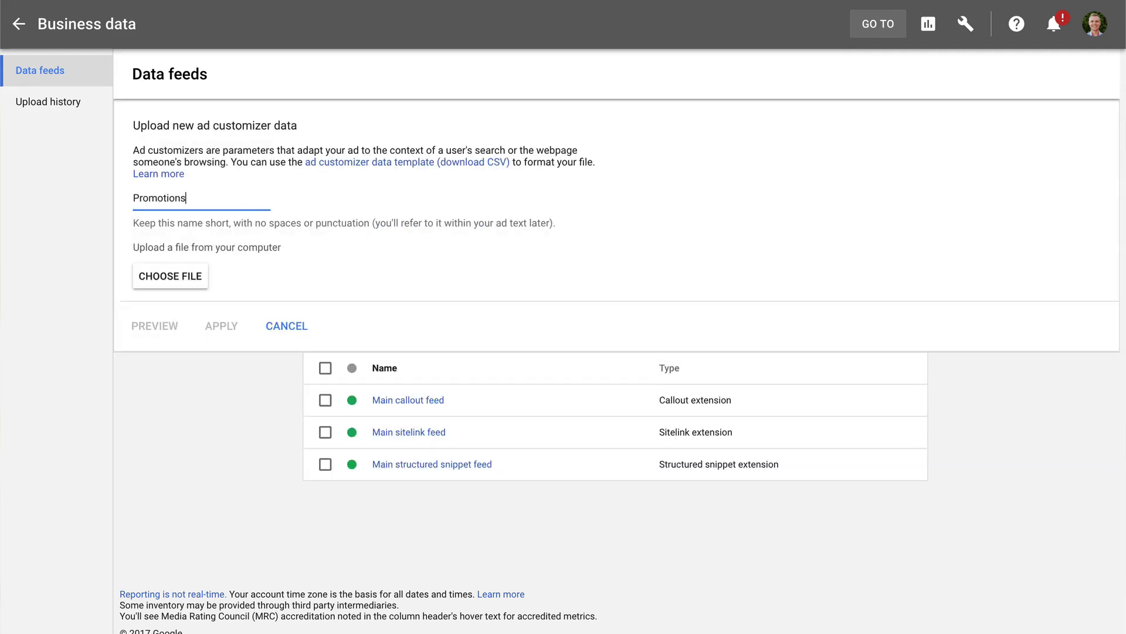
click(171, 275)
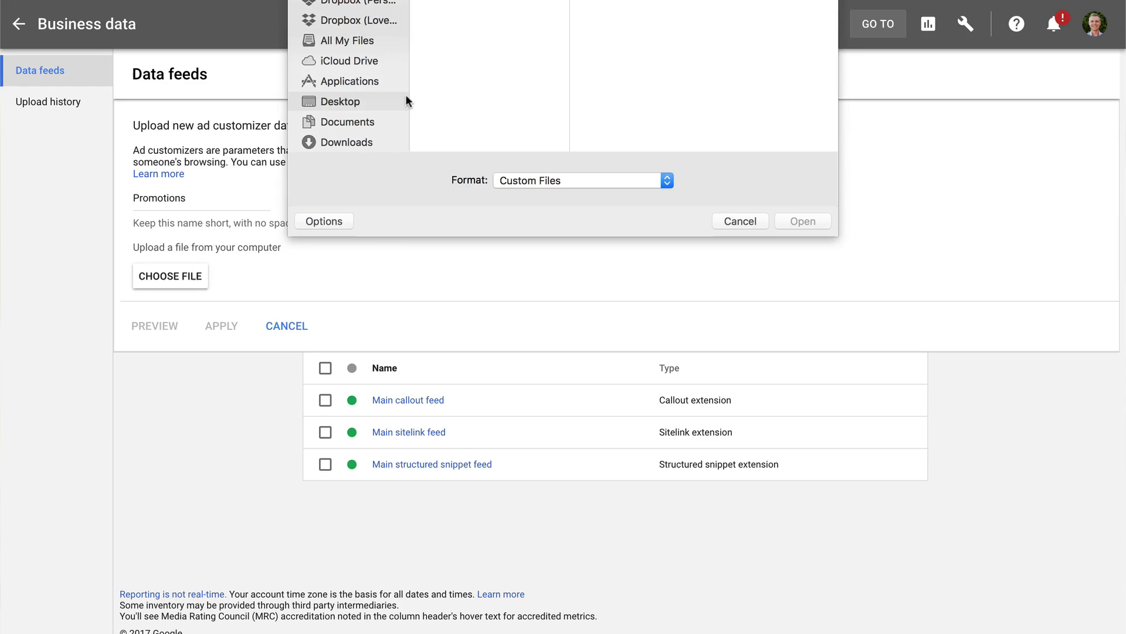
click(803, 221)
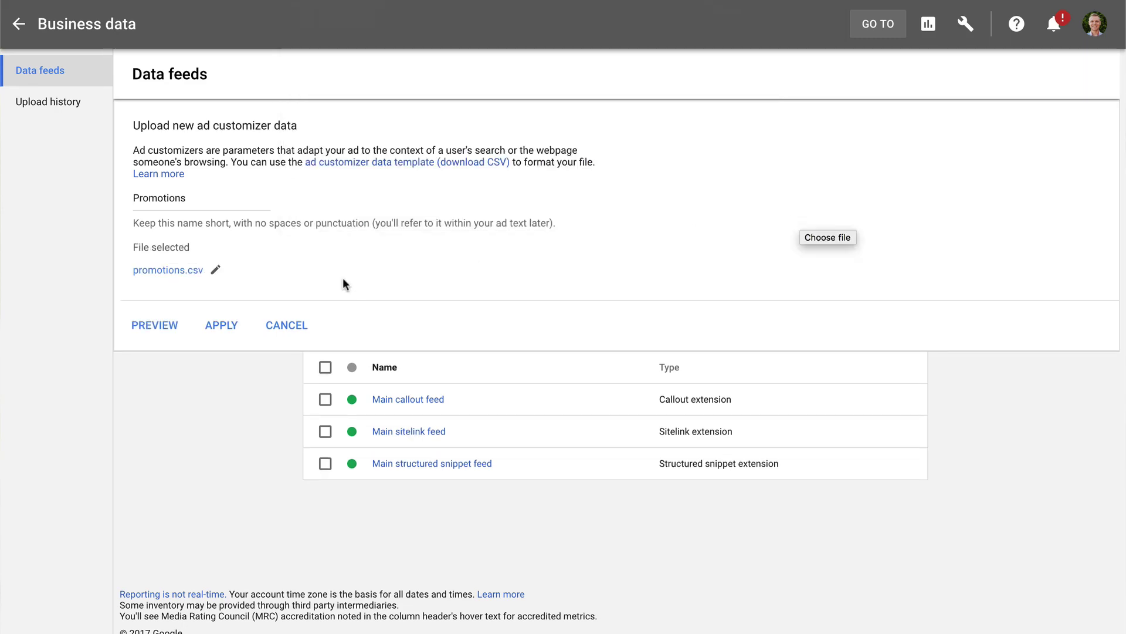
Step: Preview and apply the promotions.csv upload, then return to the campaigns
click(150, 326)
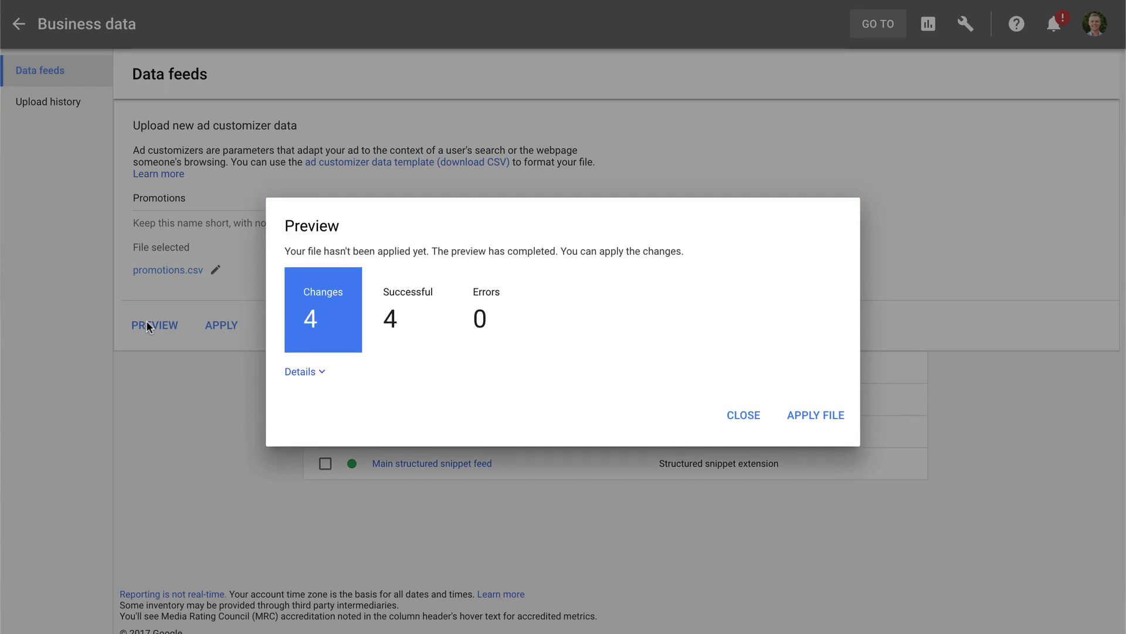
click(313, 373)
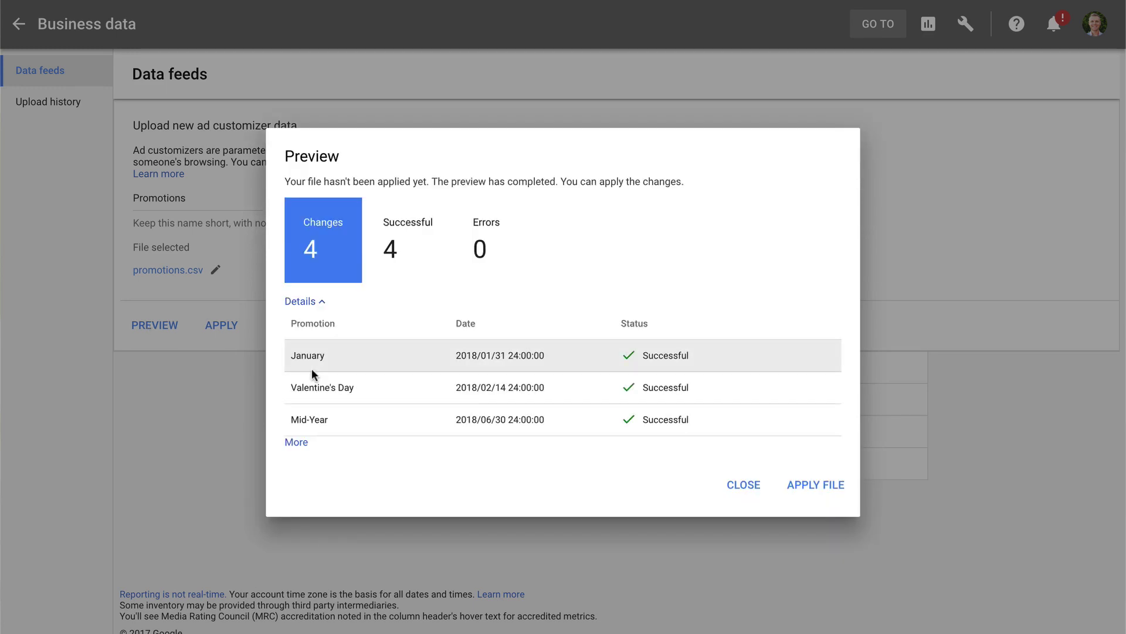
click(814, 485)
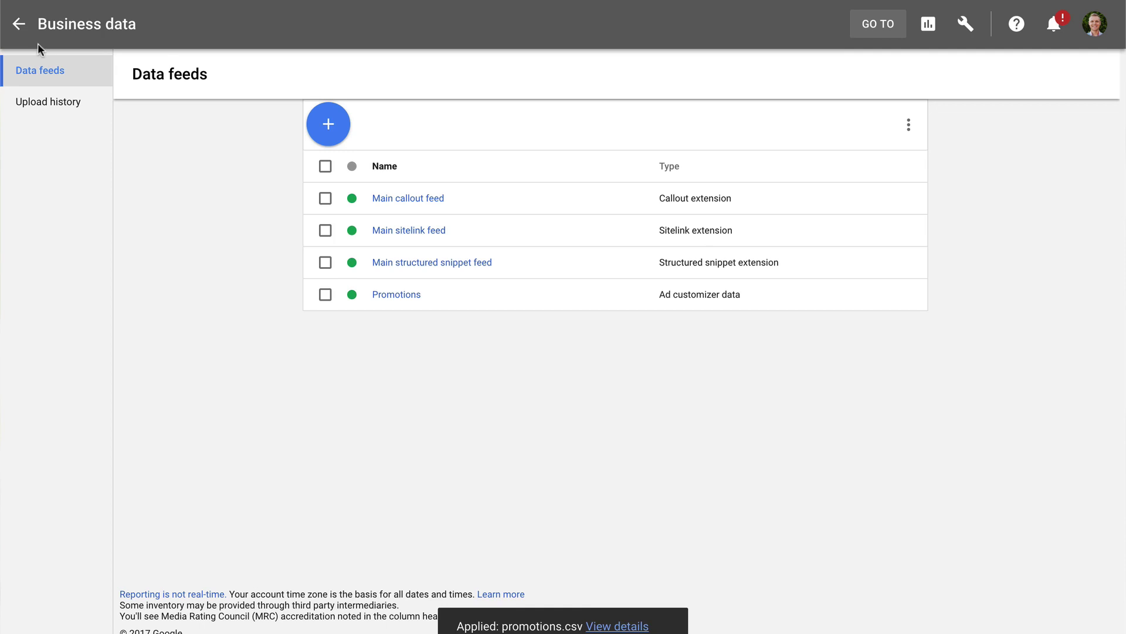
click(19, 25)
Step: Start another new text ad in the Promotions campaign's General ad group
click(64, 319)
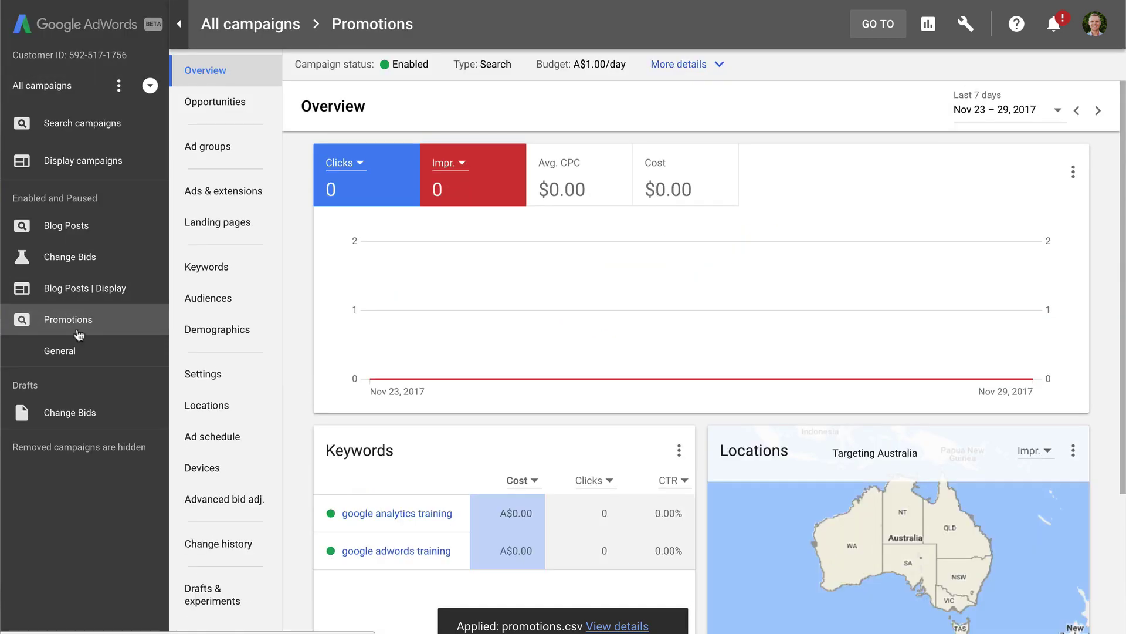
click(65, 351)
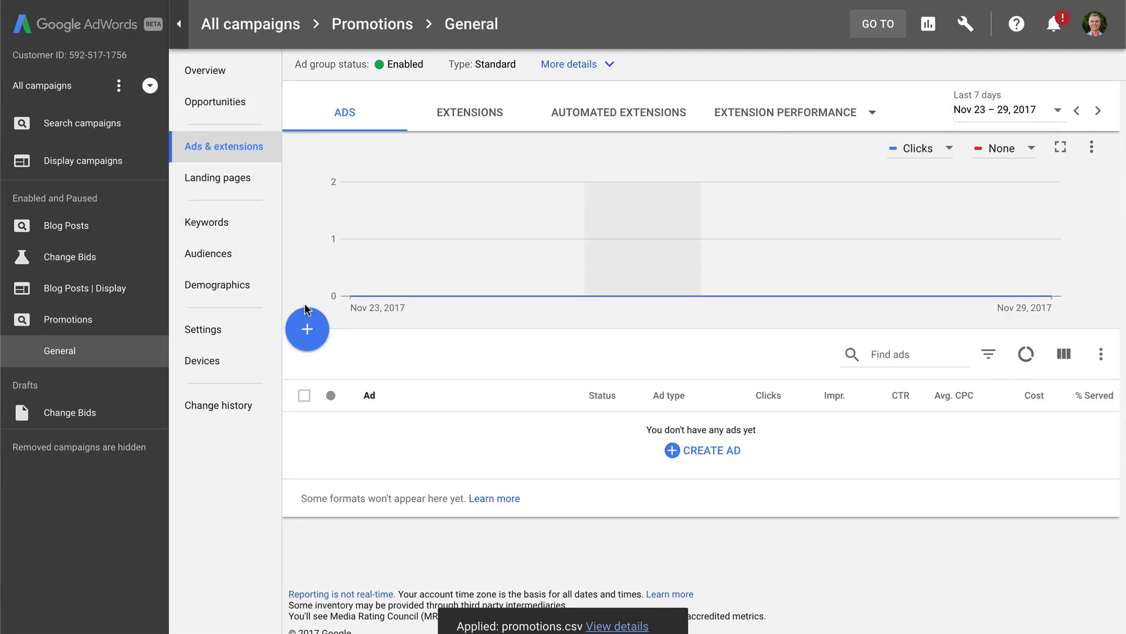
click(305, 327)
click(365, 379)
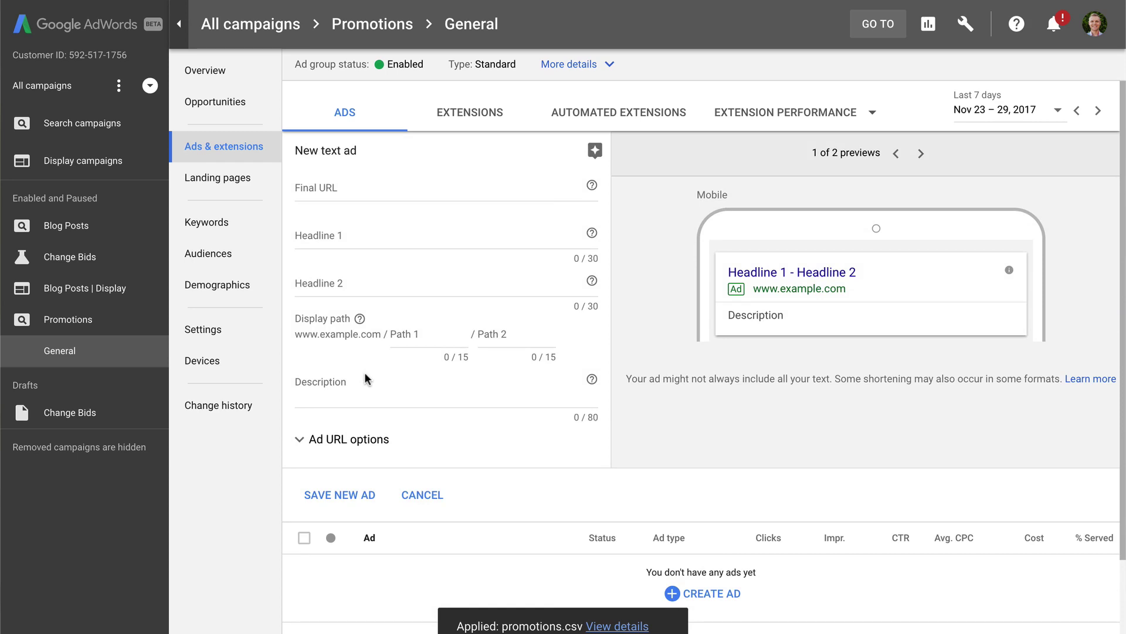
Step: Set the description to the Promotions feed's Promotion attribute, {=Promotions.Promotion}
click(337, 399)
text({)
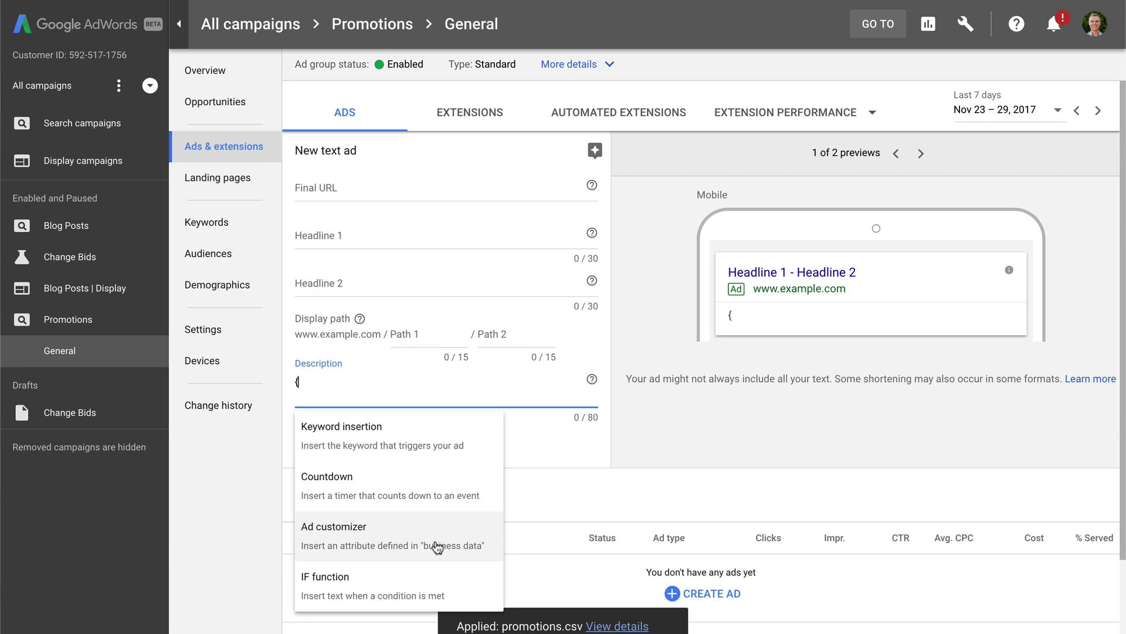
click(438, 548)
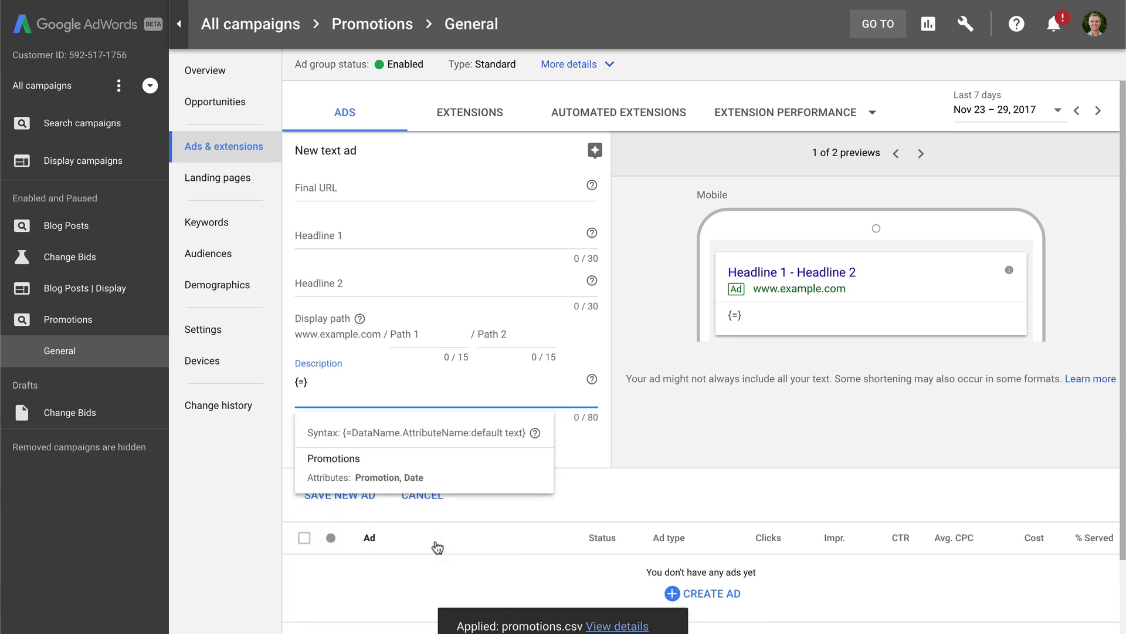
click(387, 466)
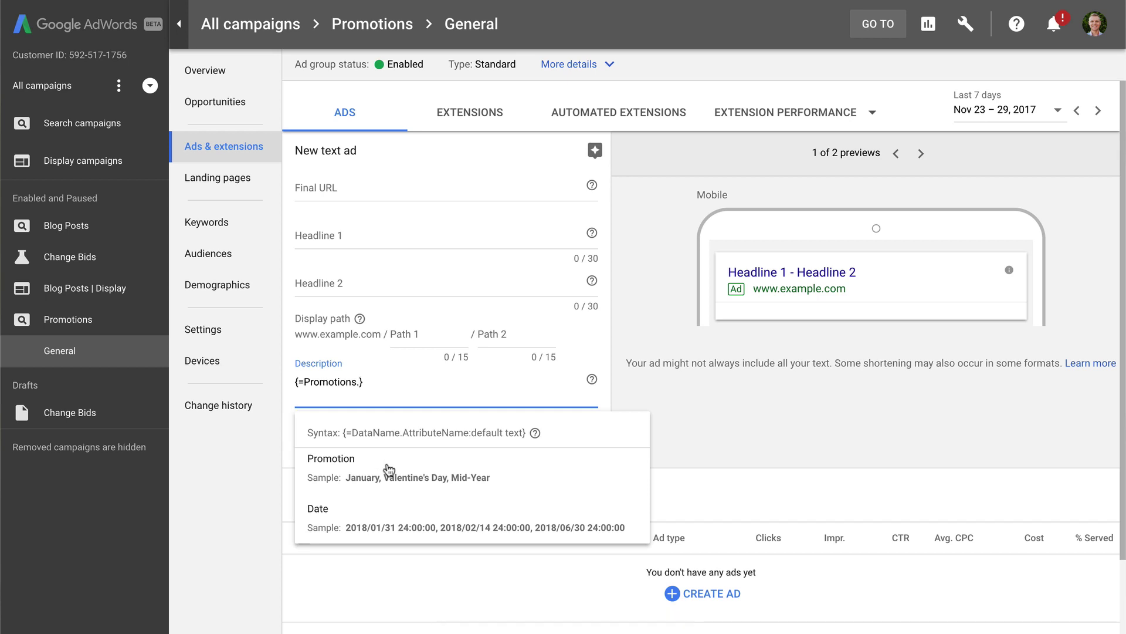
click(365, 476)
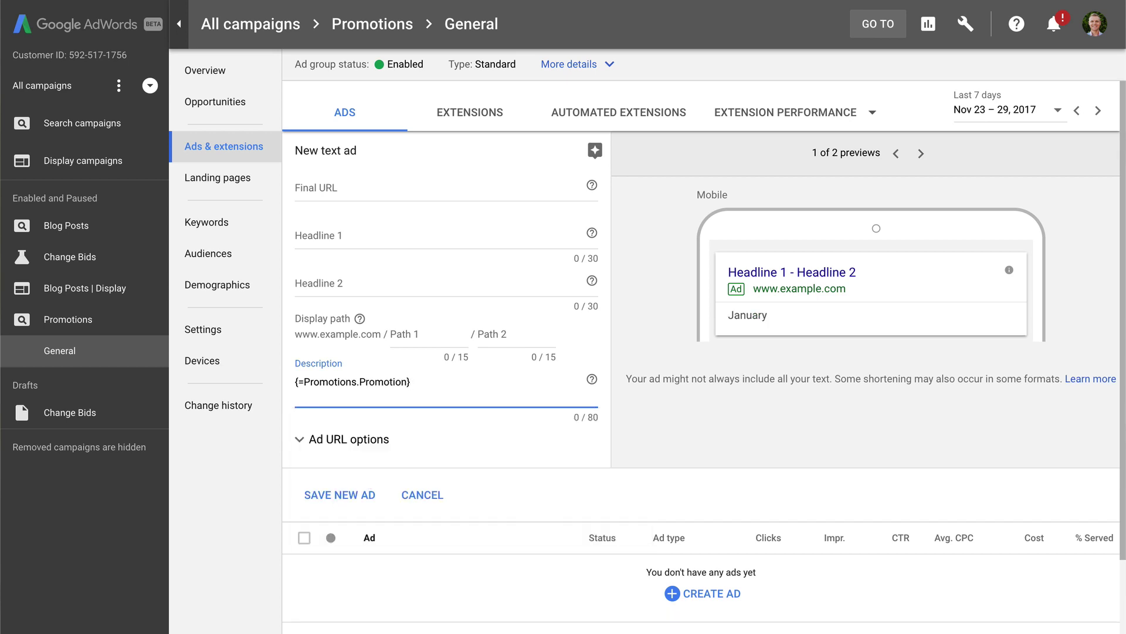
Step: Append 'Sale Ends in' with a countdown using arguments Promotions.Date, "en-US", 5
text(Sale Ends)
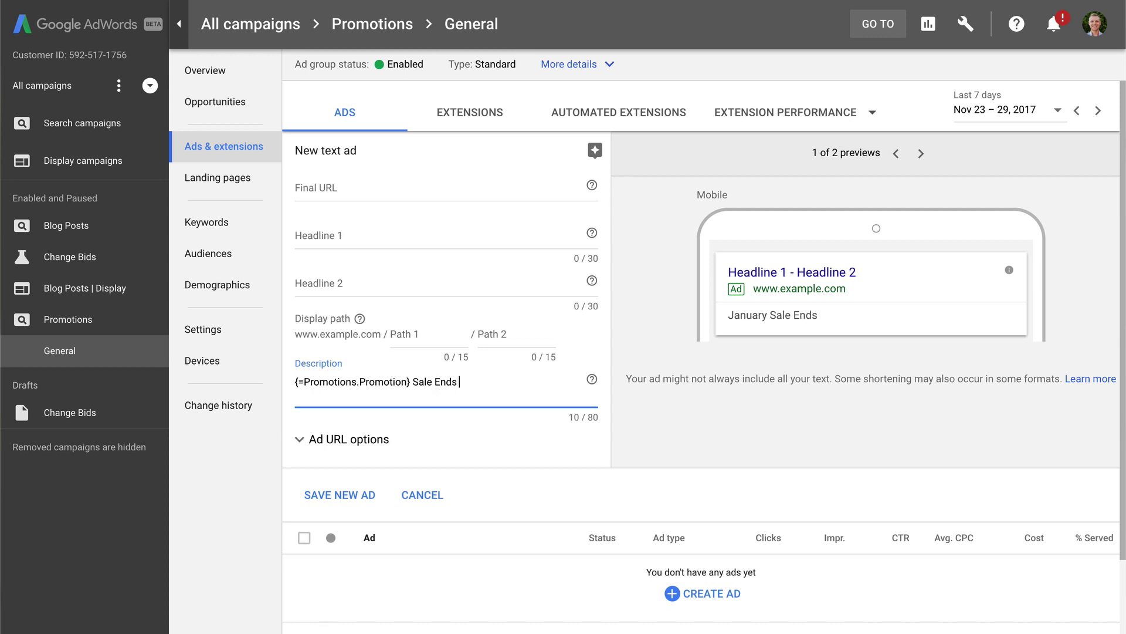
text( in {)
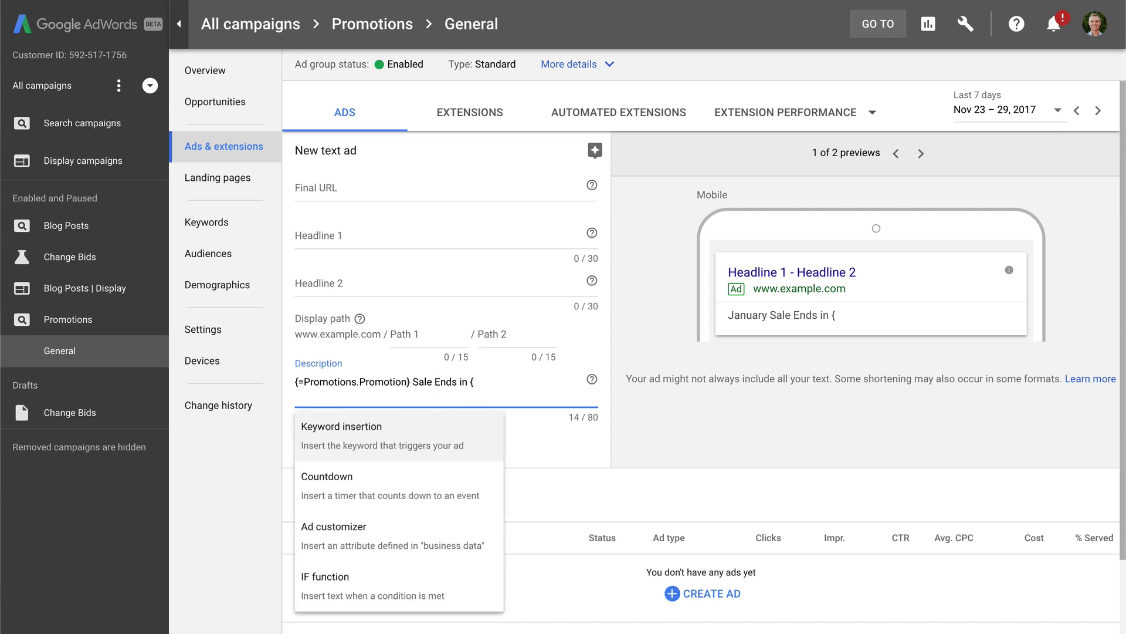
click(364, 496)
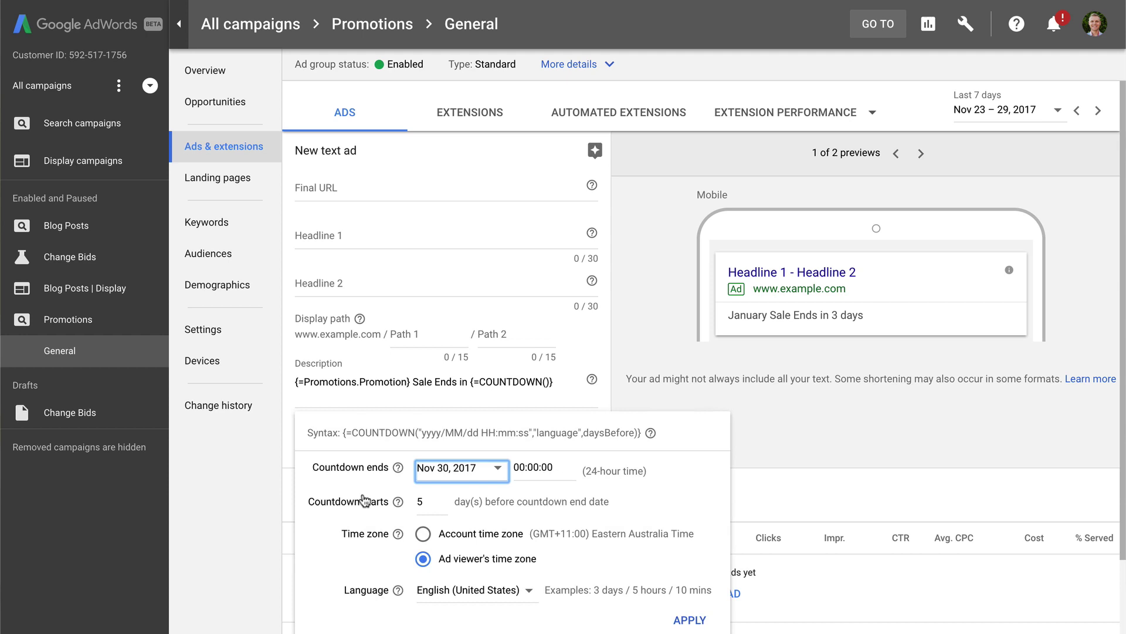
click(549, 387)
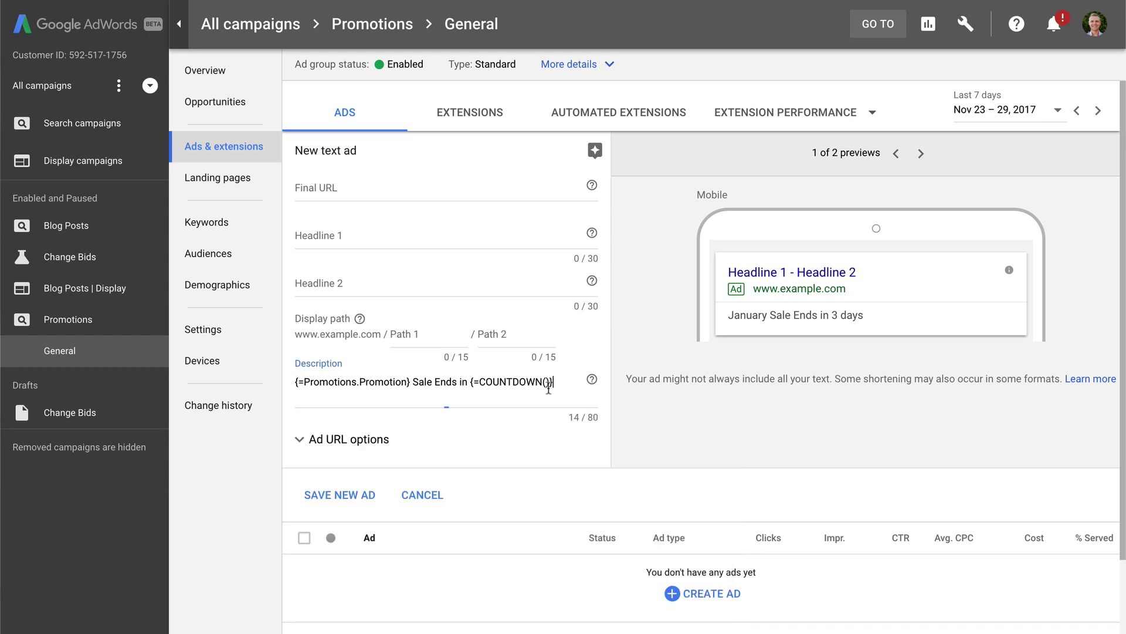
click(546, 386)
text(Promotions.D)
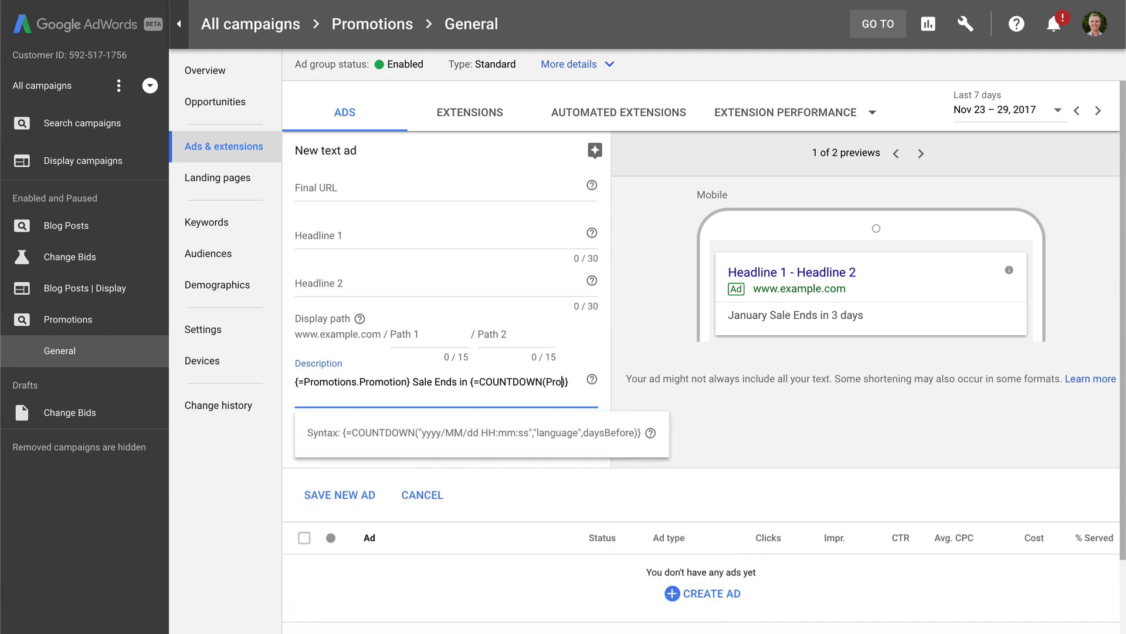
text(ate, )
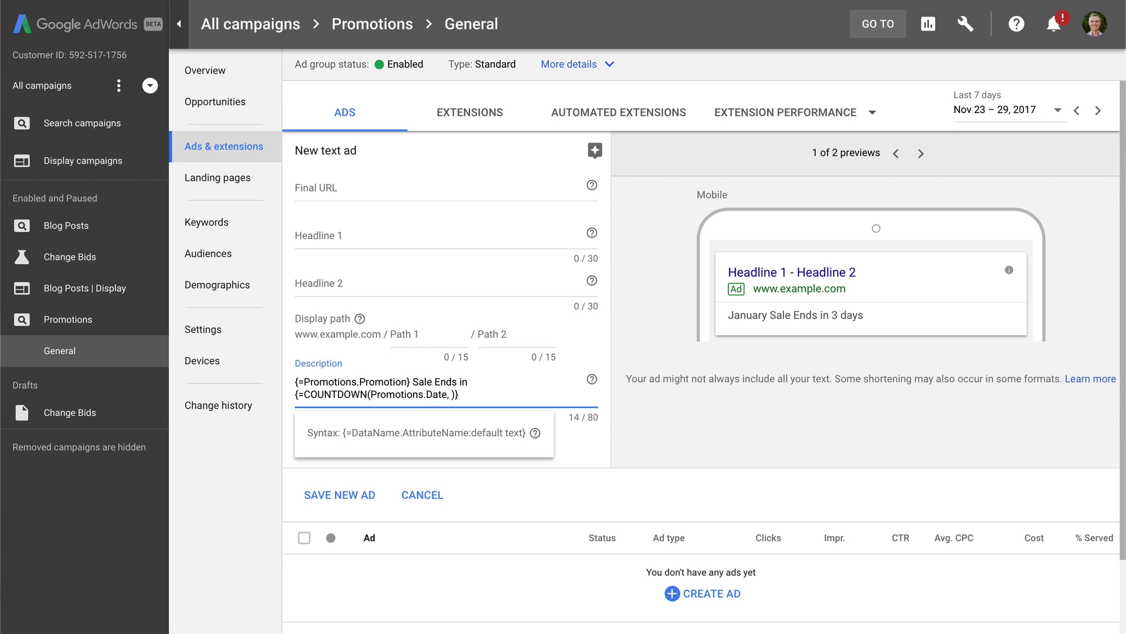
text("en-US", 5)
click(555, 393)
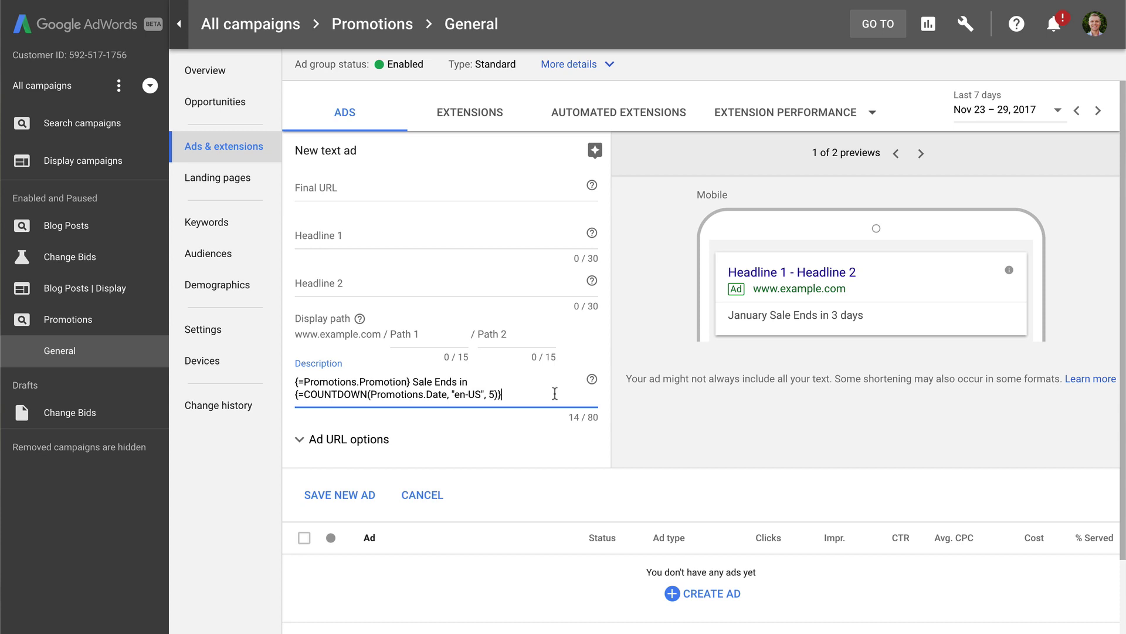